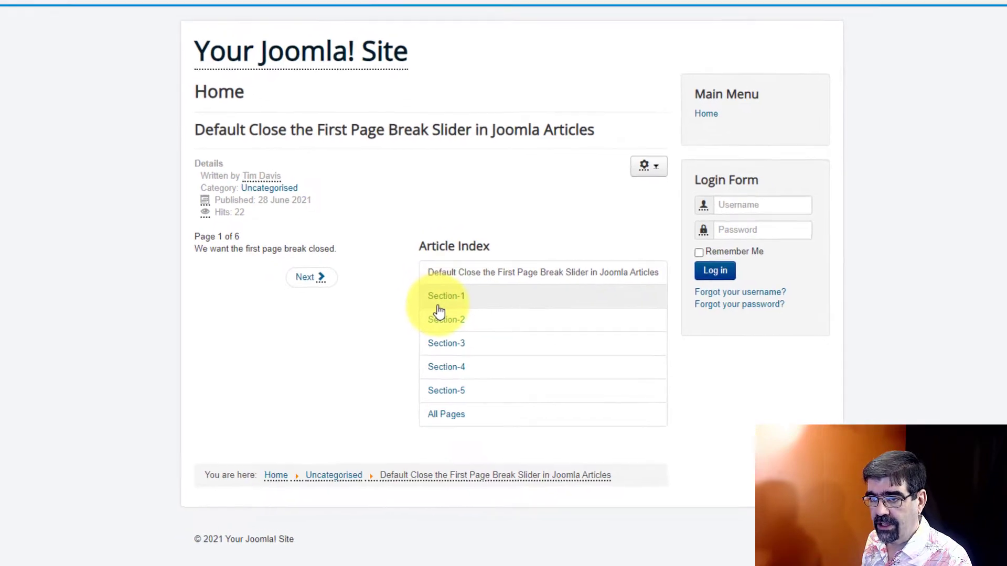
# Search the site's plugins for "page" and open the Content - Page Break plugin.
pyautogui.click(203, 23)
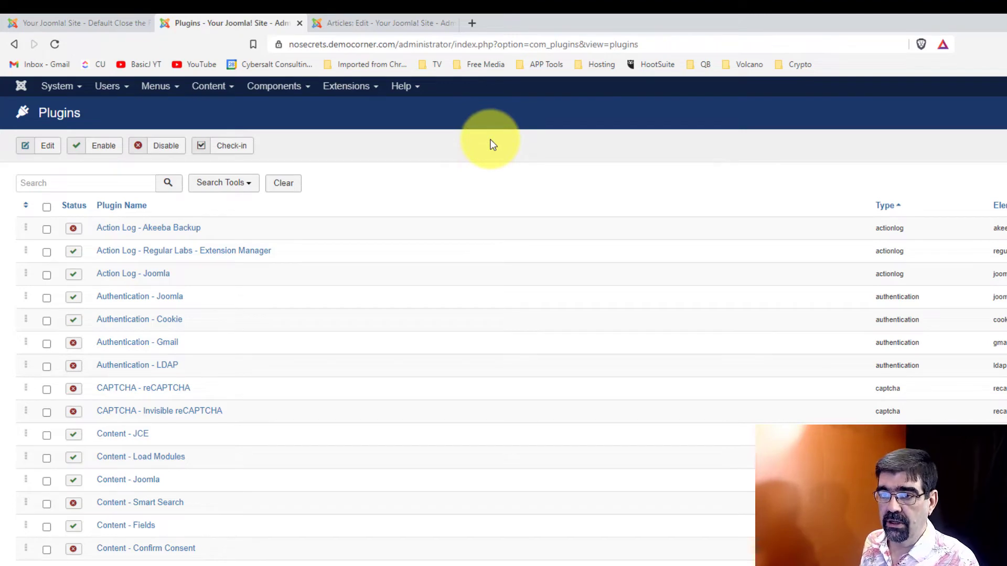
pyautogui.click(346, 86)
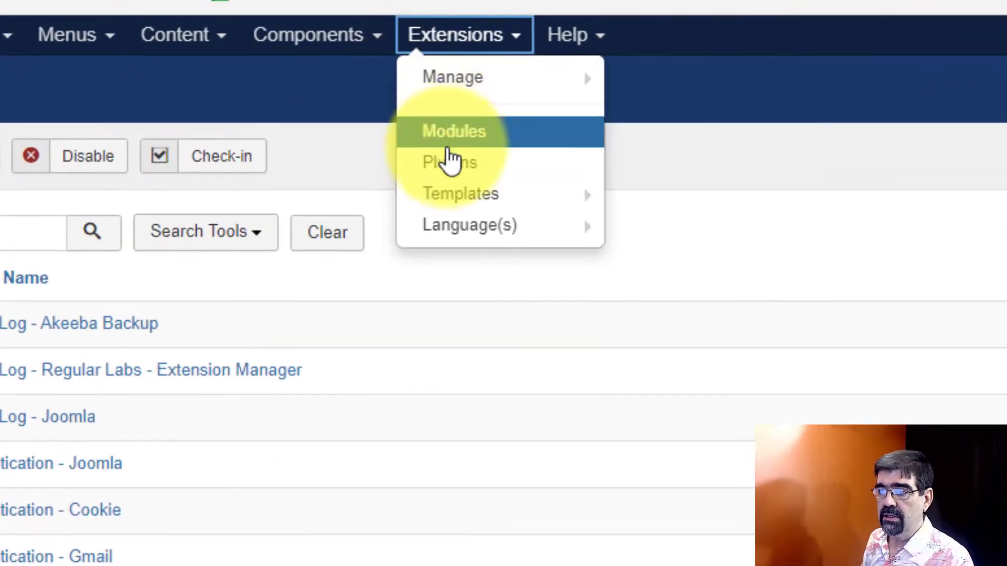
pyautogui.click(450, 160)
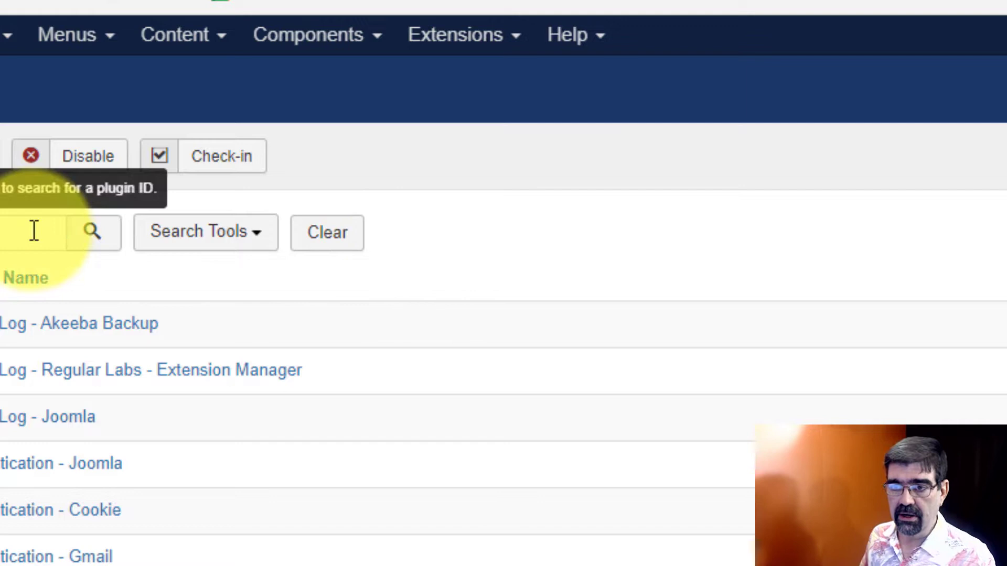
pyautogui.click(34, 231)
pyautogui.write('page')
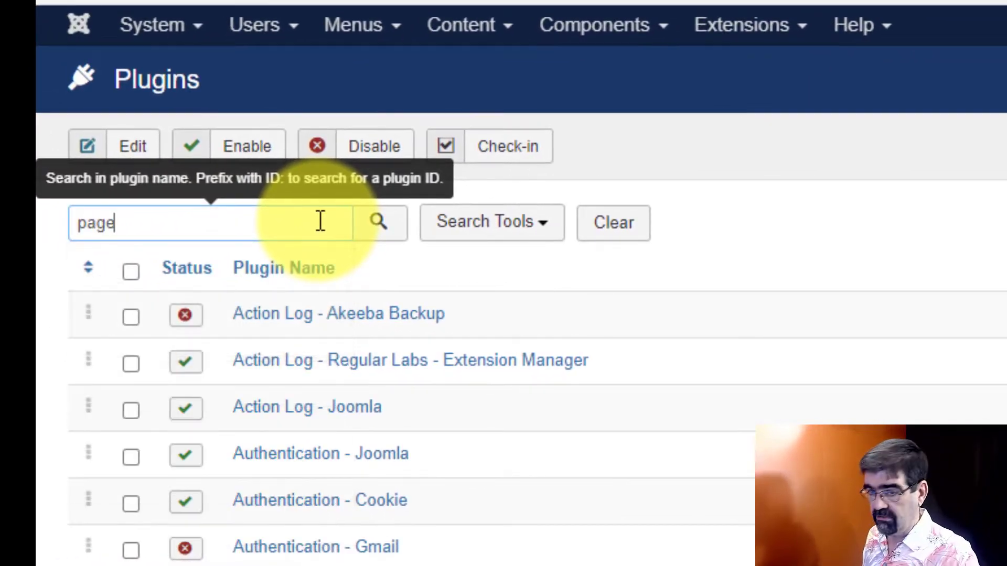
pyautogui.press('Return')
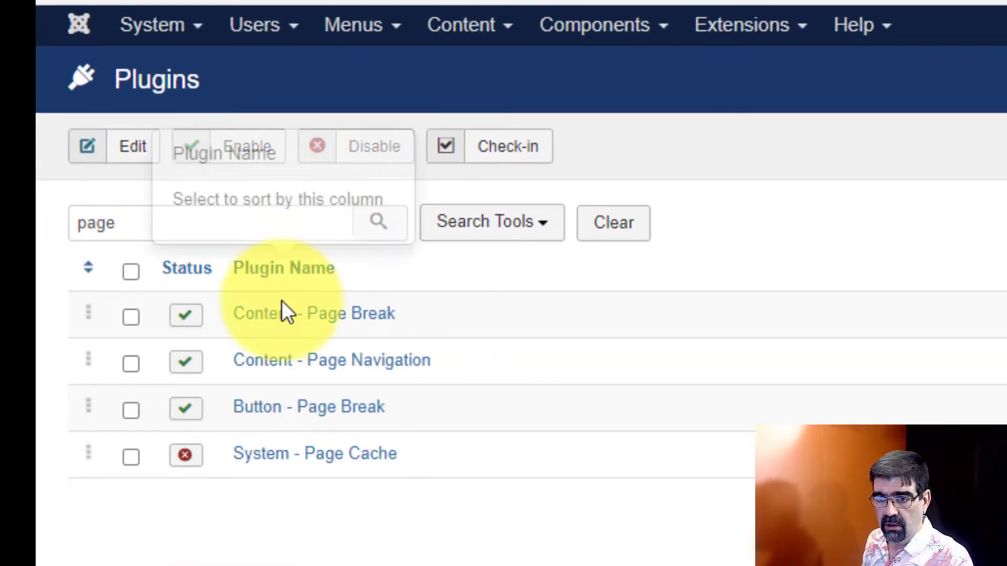
pyautogui.click(276, 332)
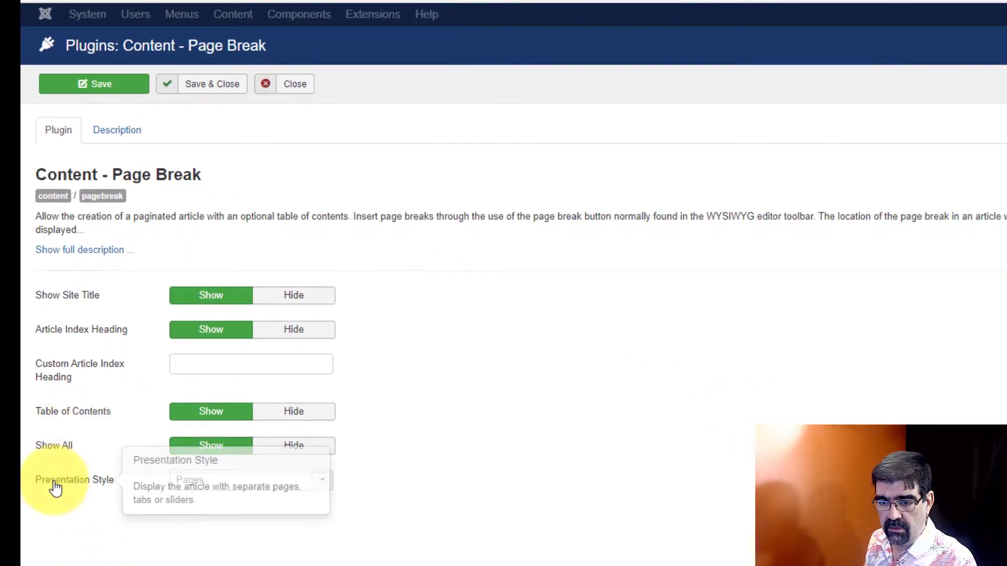
# Set the Page Break plugin's presentation style to Sliders and save it.
pyautogui.click(333, 487)
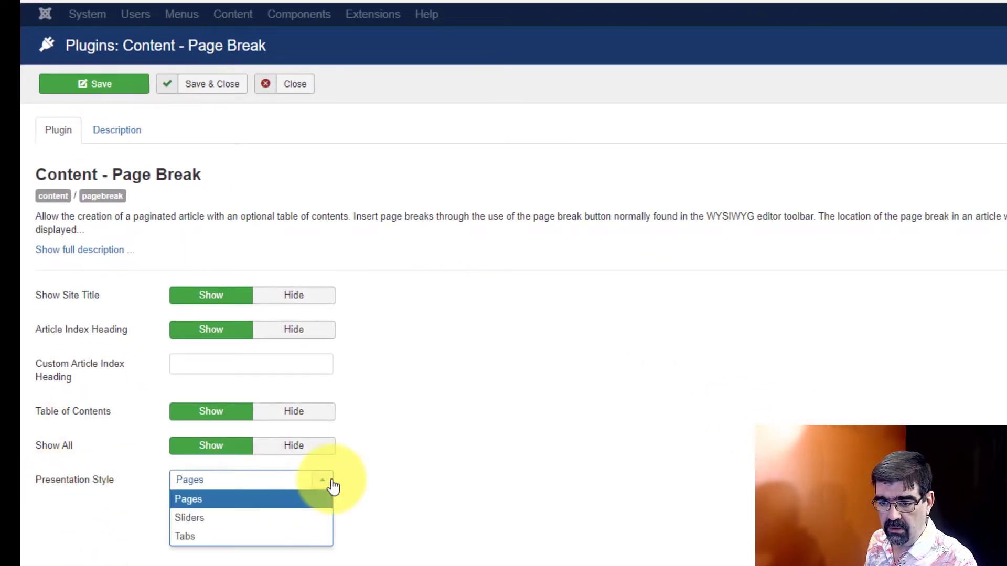
pyautogui.click(292, 518)
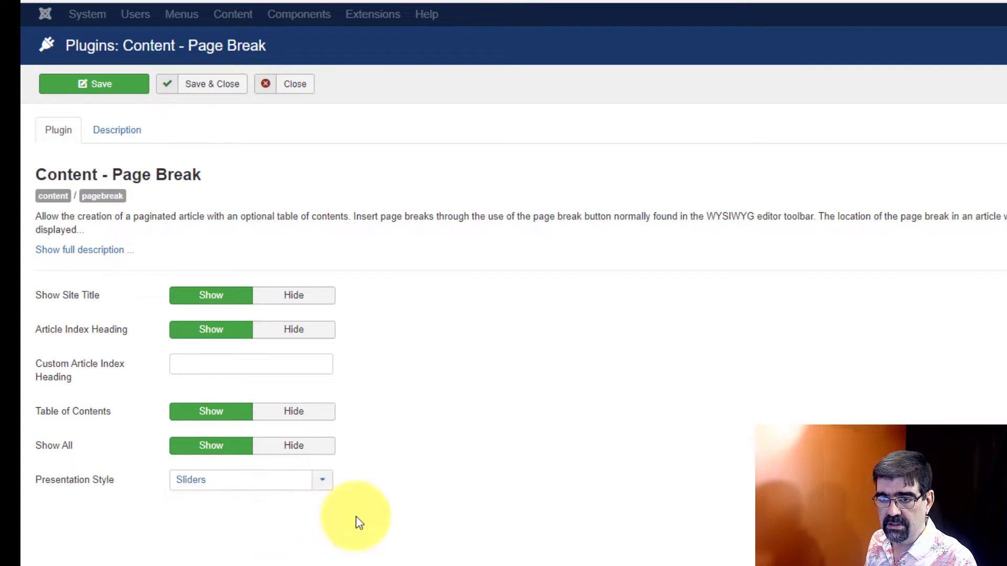
pyautogui.click(104, 89)
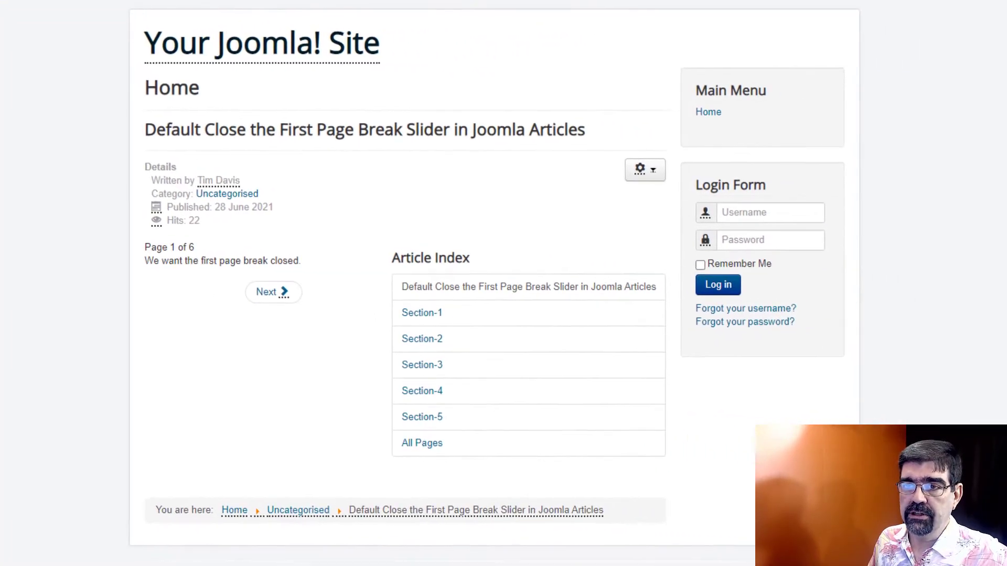
# Reload the public article page and expand Section-2, Section-3, Section-4 and Section-1 in turn to check the sliders.
pyautogui.press('F5')
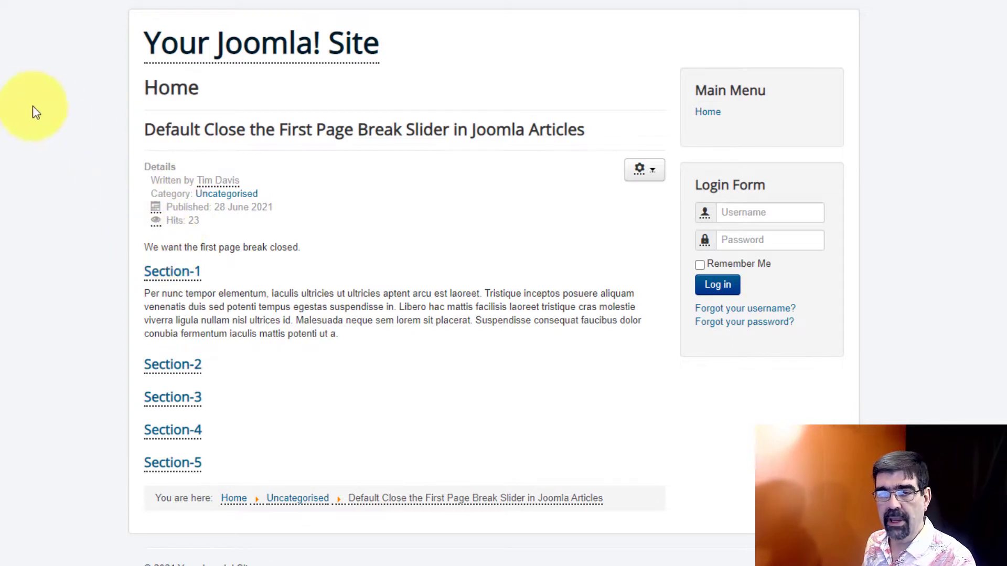
pyautogui.click(191, 369)
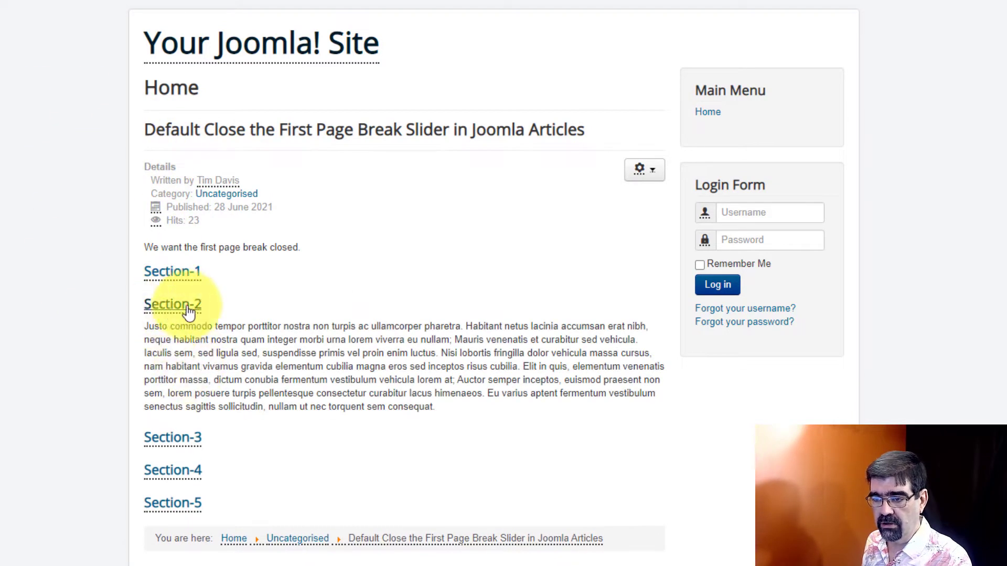
pyautogui.click(175, 438)
pyautogui.click(173, 429)
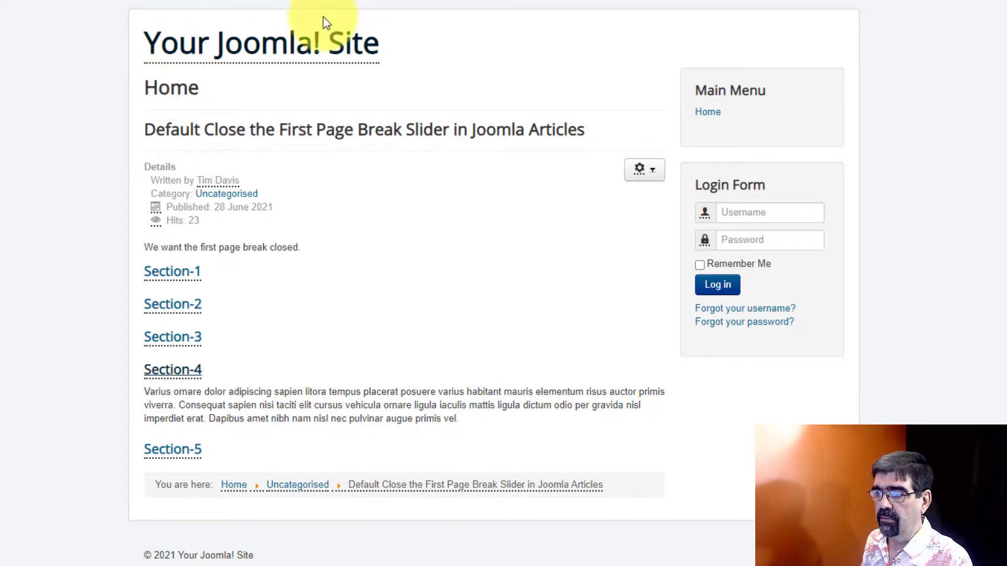
pyautogui.click(193, 277)
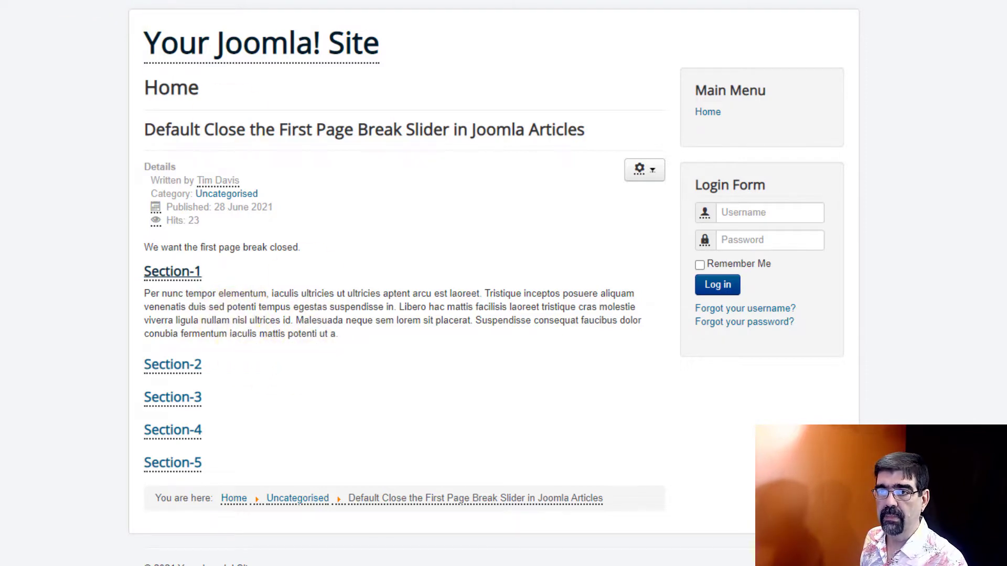
# Return to the article being edited and open its HTML source code.
pyautogui.hotkey('ctrl', 'Tab')
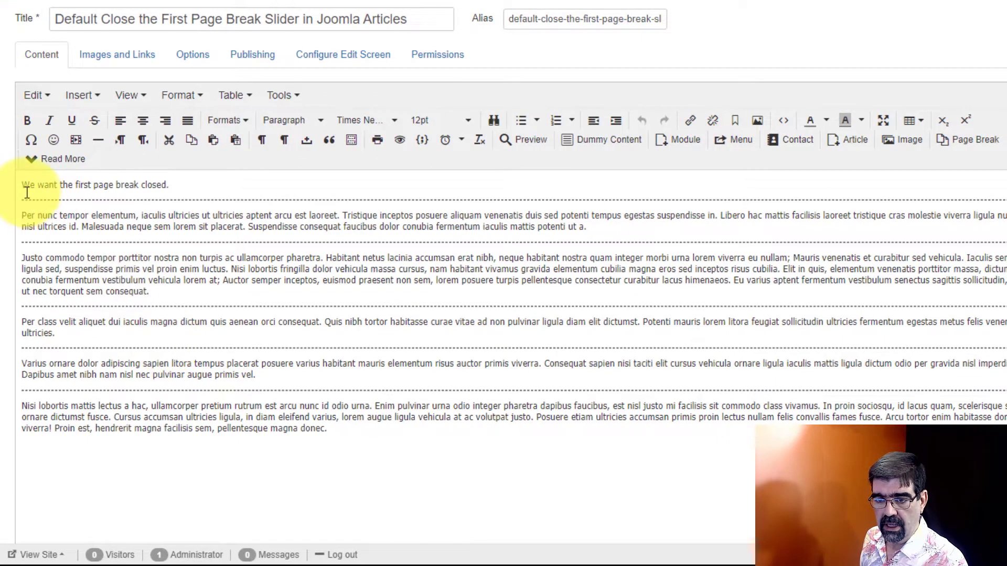
pyautogui.moveTo(38, 200); pyautogui.dragTo(330, 203)
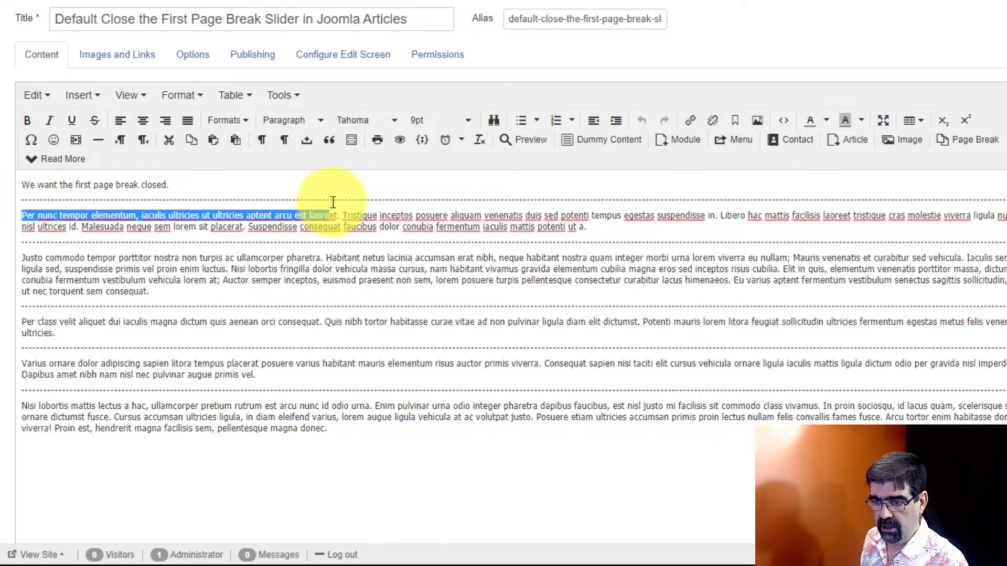
pyautogui.click(330, 203)
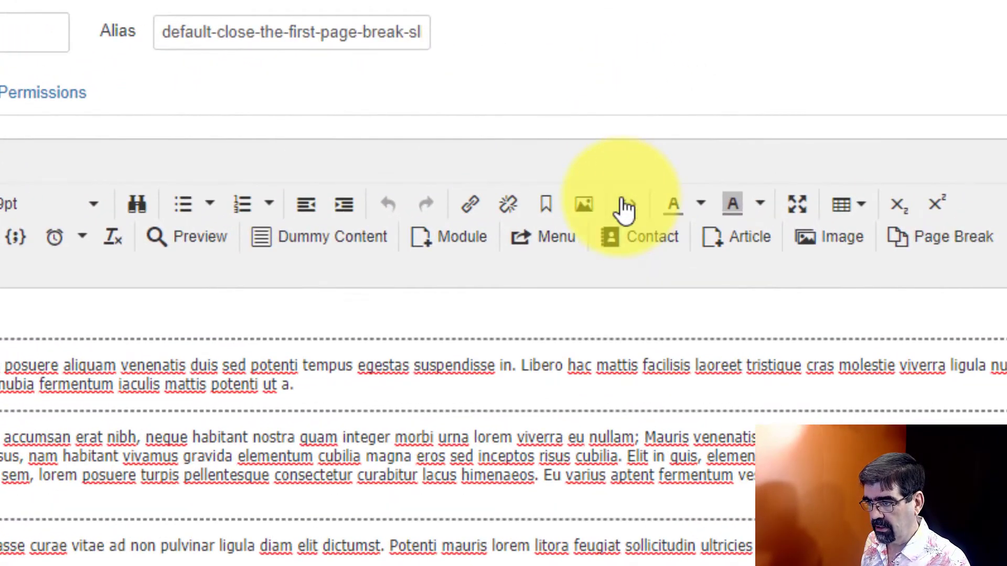
pyautogui.click(686, 173)
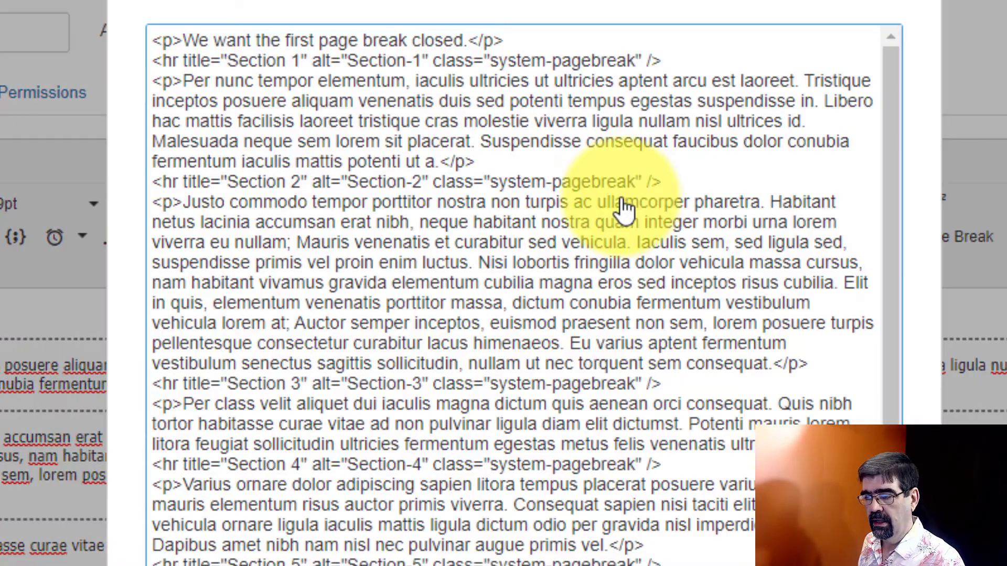
# Insert blank lines above and below the Section 1 page break tag to set it apart in the source code.
pyautogui.click(521, 38)
pyautogui.press('Return')
pyautogui.press('Return')
pyautogui.press('Return')
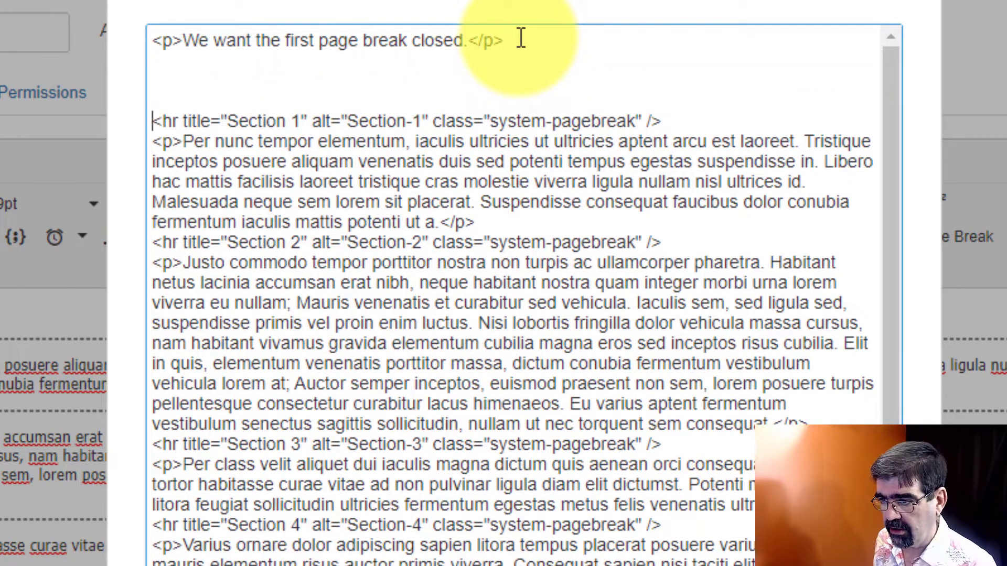
pyautogui.press('Return')
pyautogui.press('Return')
pyautogui.press('Return')
pyautogui.press('Return')
pyautogui.press('Return')
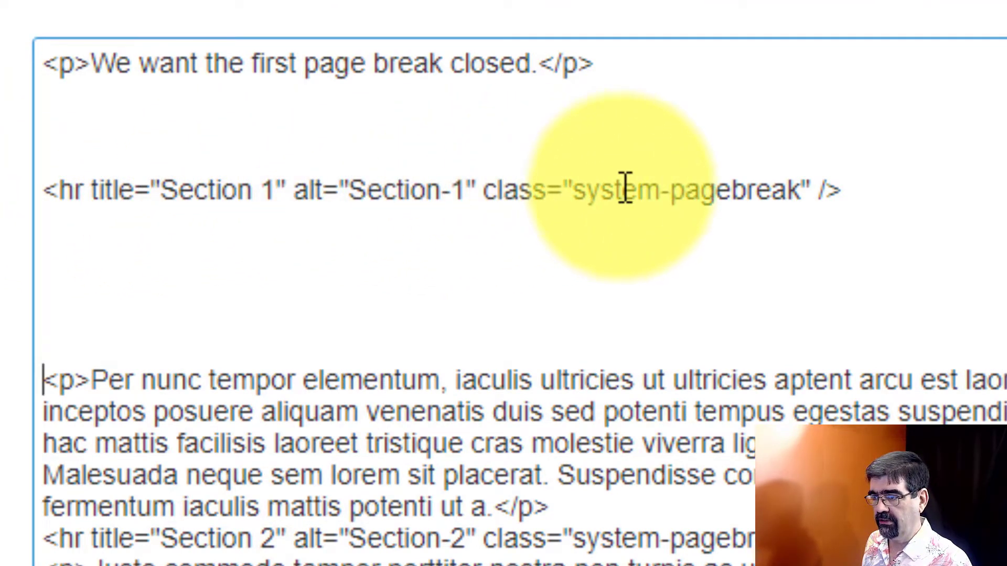
# Duplicate the Section 1 page break tag directly above the original, apply the source change and reload the public article page.
pyautogui.click(865, 190)
pyautogui.keyDown('shift'); pyautogui.click(173, 190); pyautogui.keyUp('shift')
pyautogui.keyDown('shift'); pyautogui.click(44, 189); pyautogui.keyUp('shift')
pyautogui.hotkey('ctrl', 'c')
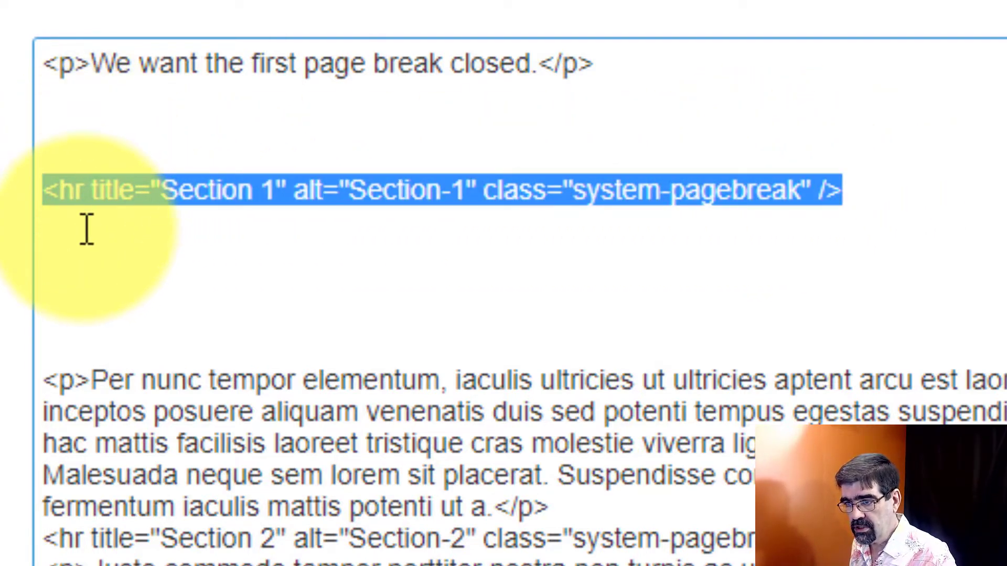
pyautogui.click(59, 140)
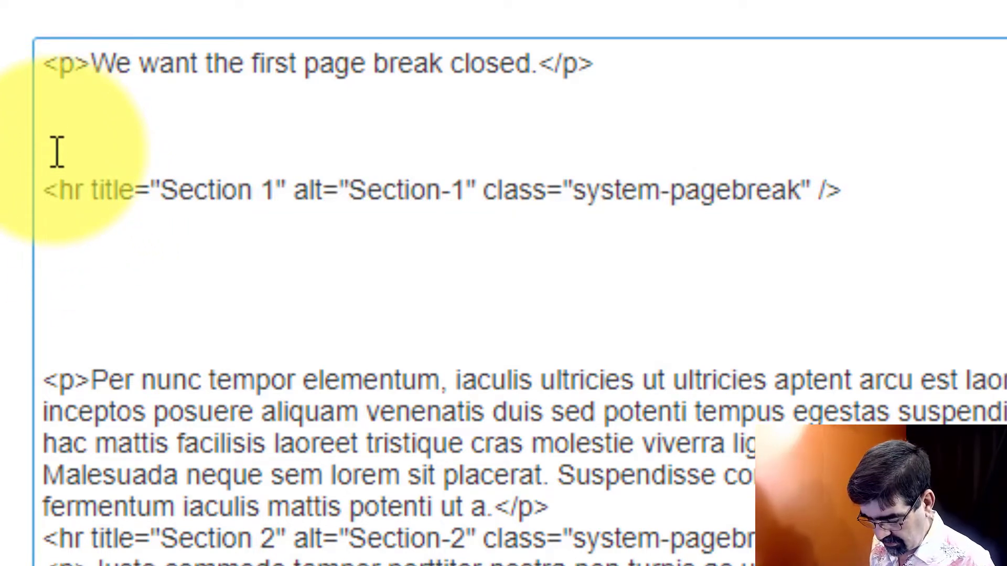
pyautogui.hotkey('ctrl', 'v')
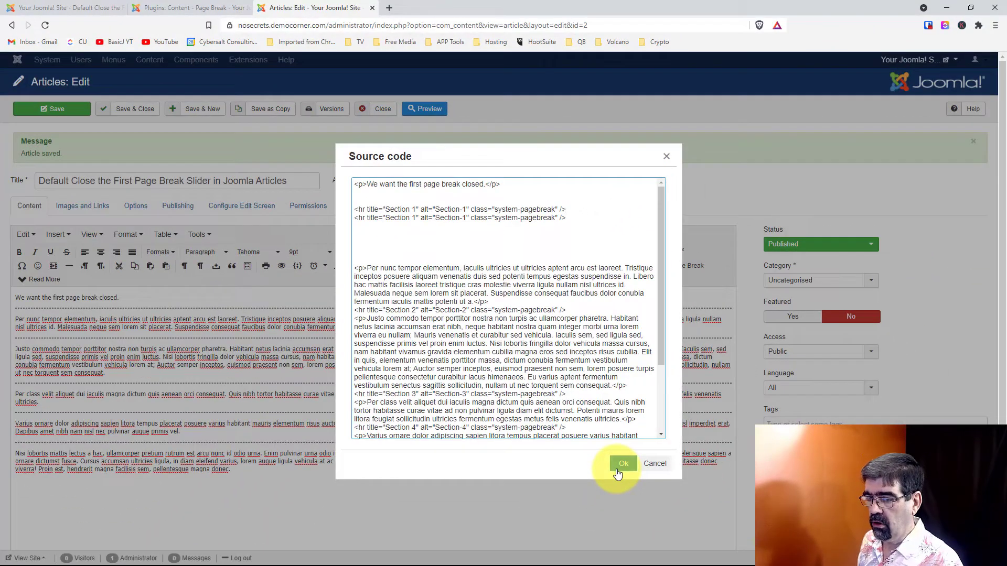
pyautogui.click(622, 464)
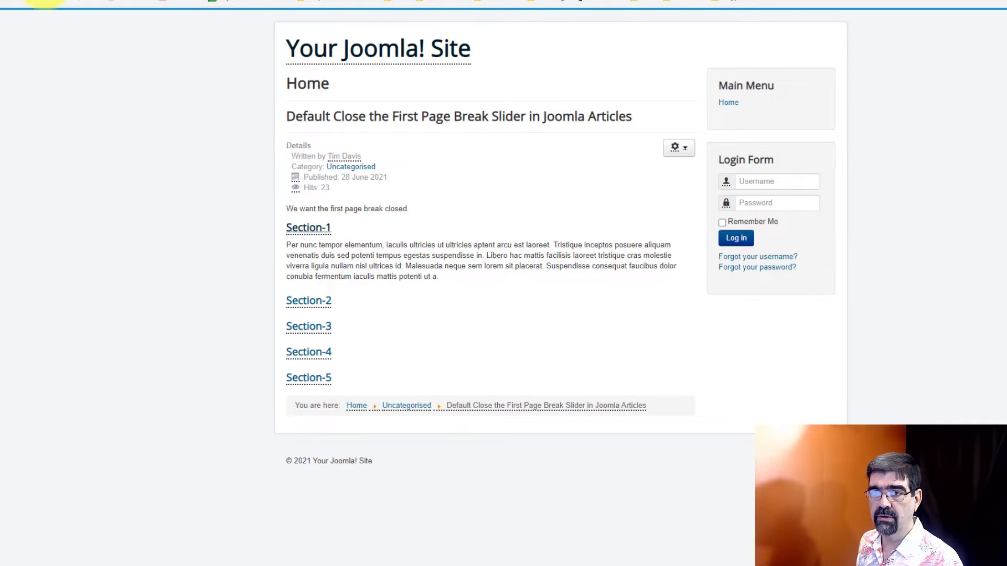
pyautogui.click(53, 1)
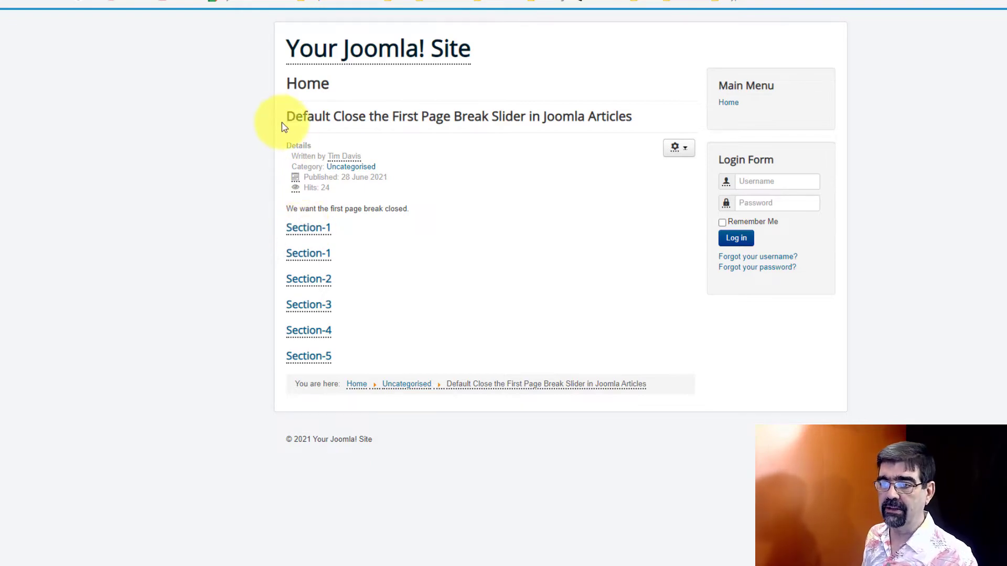
# Empty the title and alt values of the first Section 1 page break tag in the article's source code and save the article.
pyautogui.hotkey('ctrl', 'Tab')
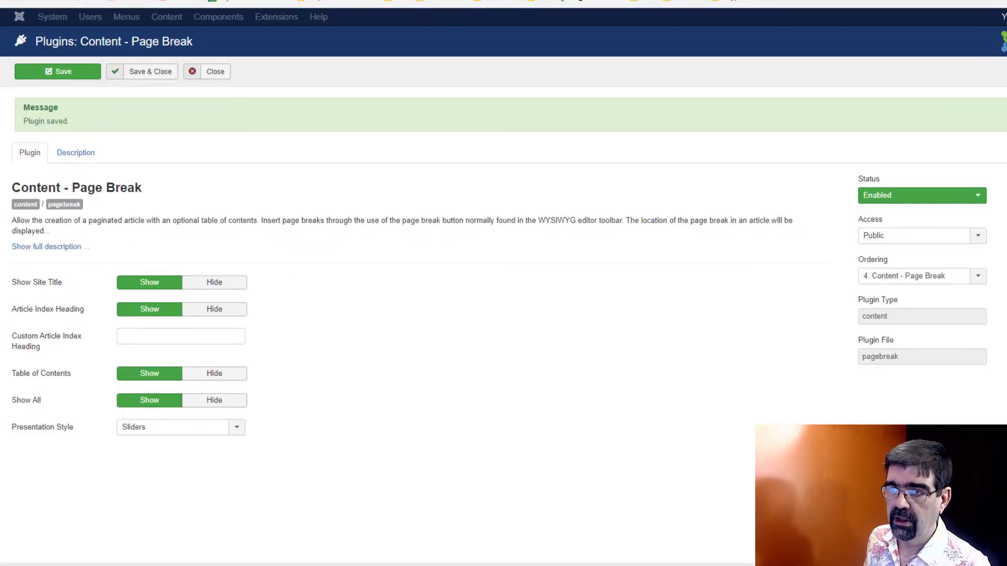
pyautogui.hotkey('ctrl', 'Tab')
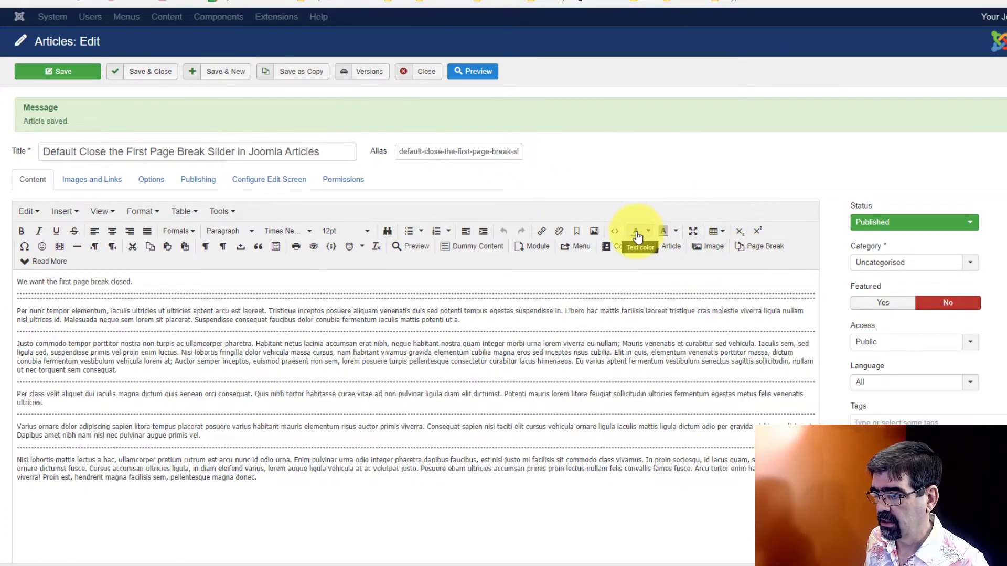
pyautogui.click(615, 231)
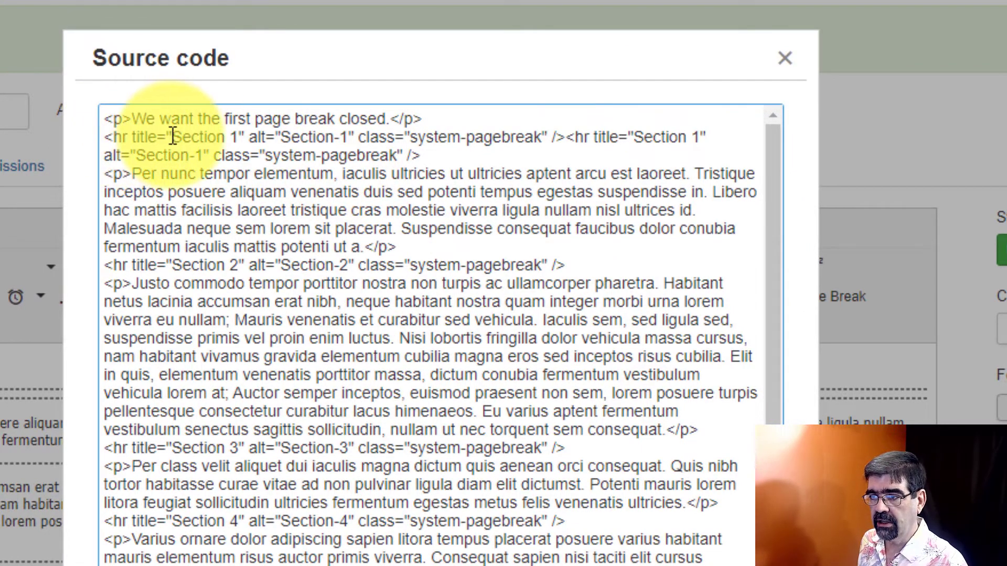
pyautogui.moveTo(174, 137); pyautogui.dragTo(240, 137)
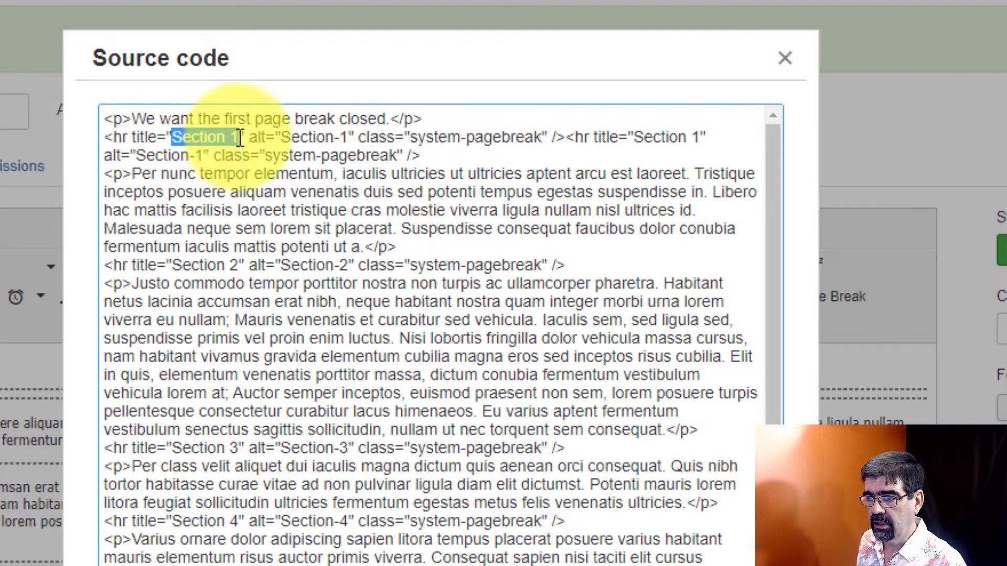
pyautogui.press('BackSpace')
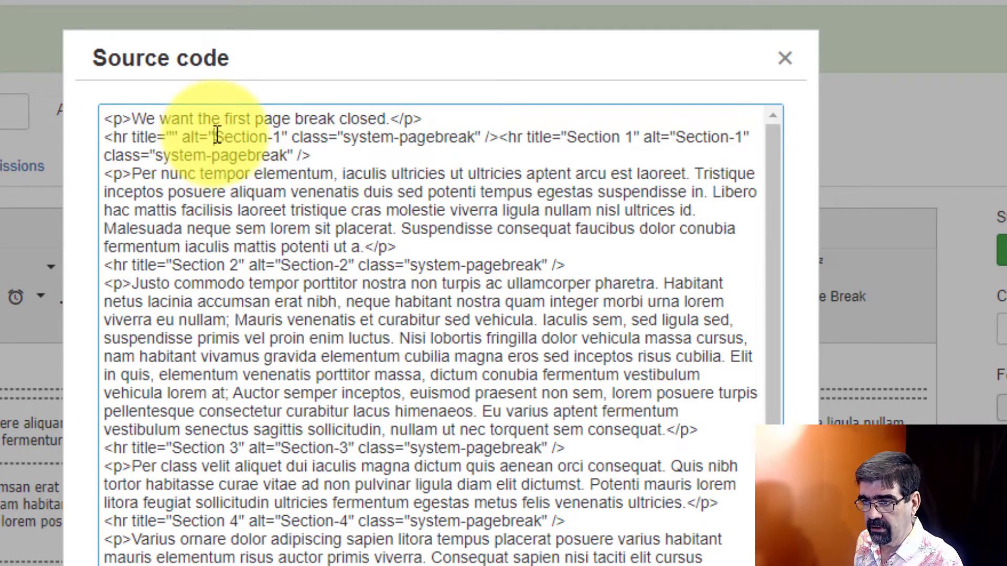
pyautogui.moveTo(217, 137); pyautogui.dragTo(282, 137)
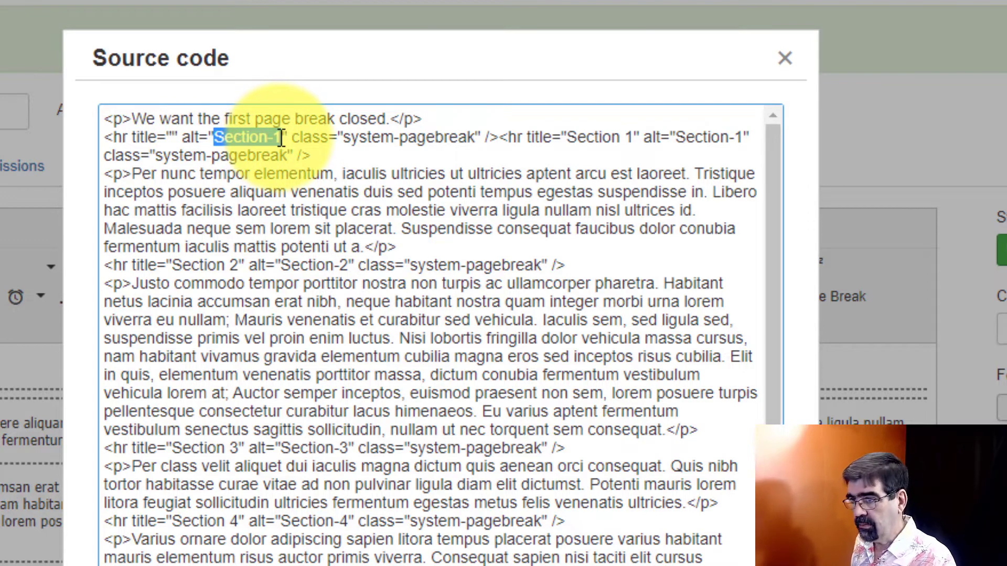
pyautogui.press('BackSpace')
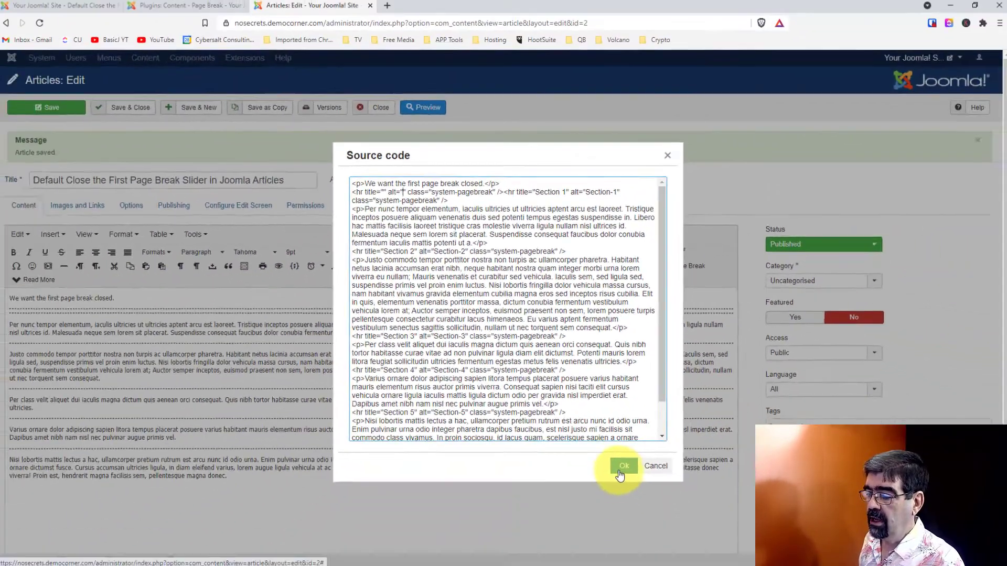
pyautogui.click(618, 466)
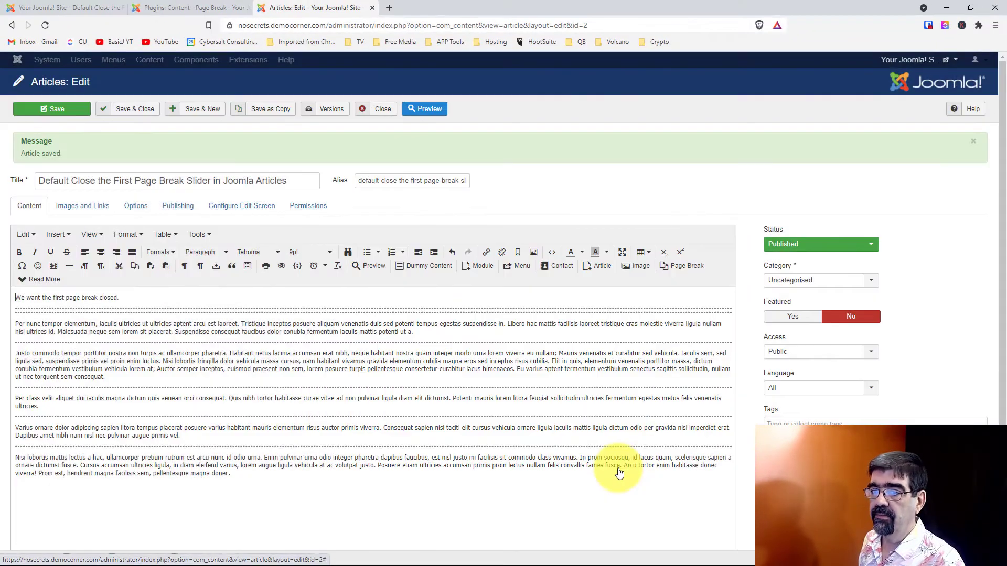
pyautogui.click(32, 108)
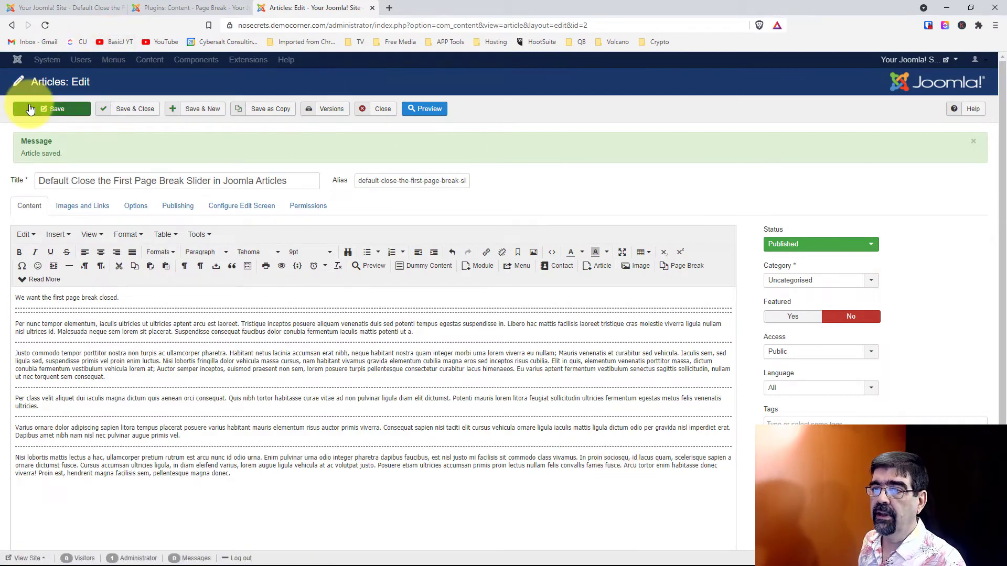
# Reload the public article and expand Section-1 through Section-4 in turn to test the sliders.
pyautogui.click(48, 11)
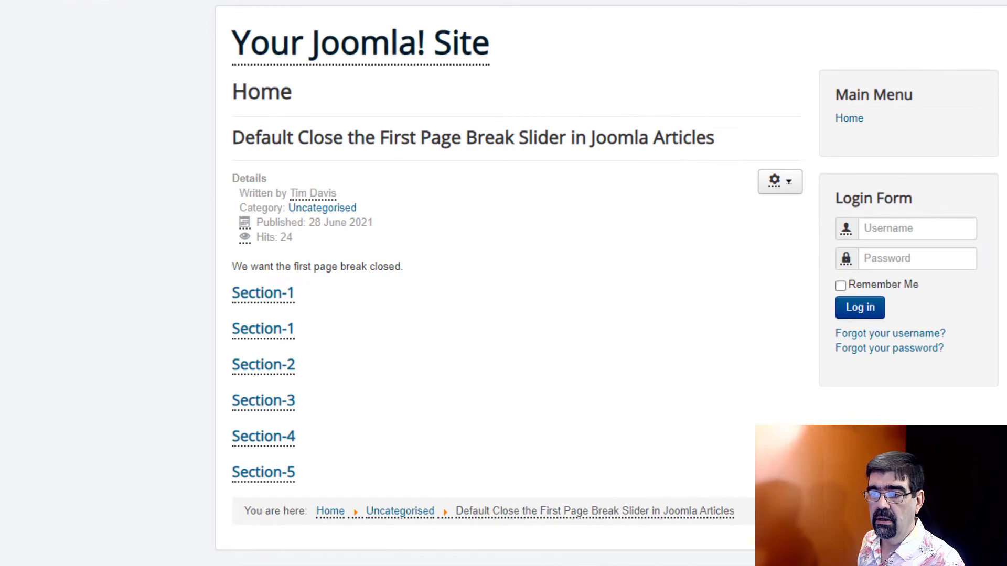
pyautogui.press('F5')
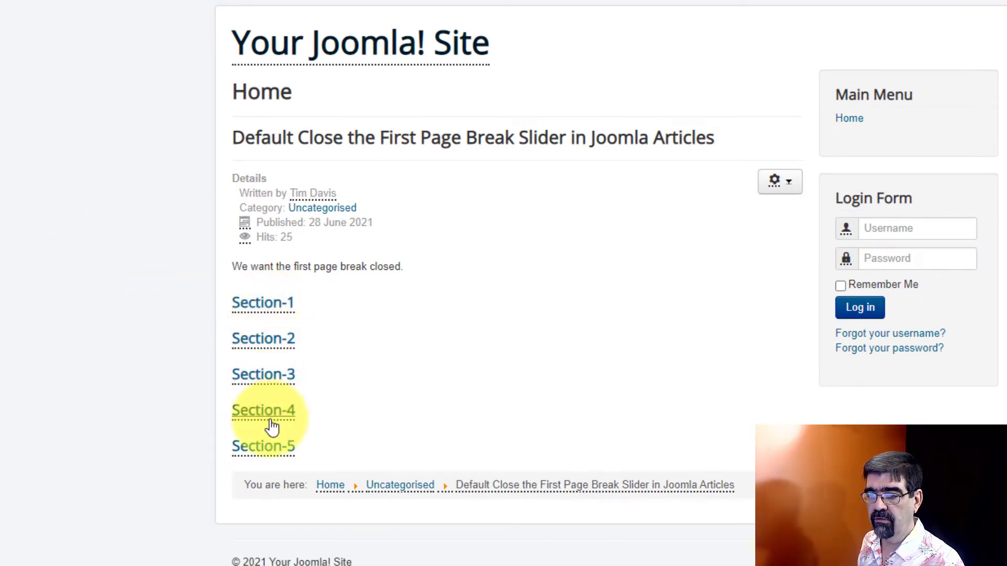
pyautogui.click(256, 309)
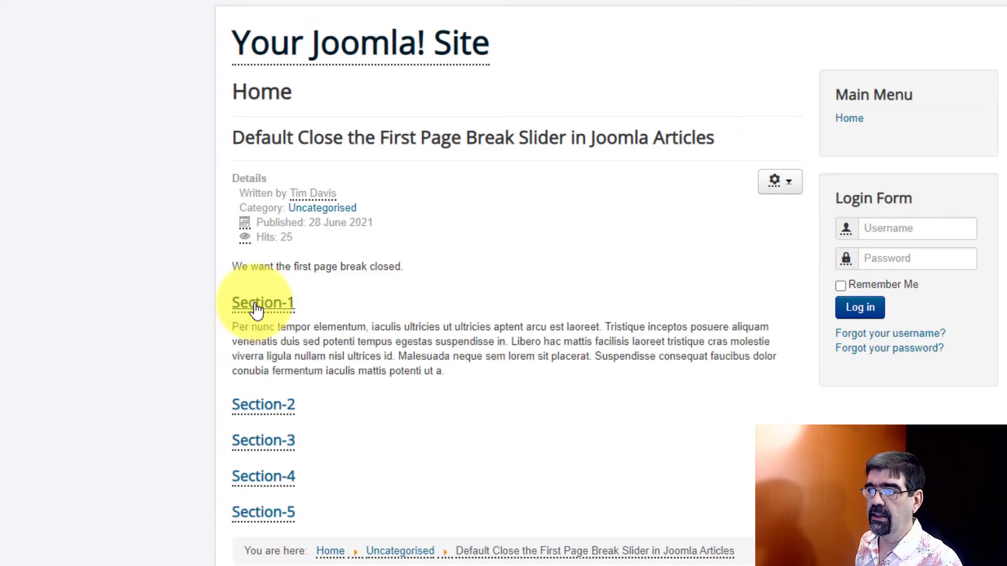
pyautogui.click(258, 411)
pyautogui.click(272, 495)
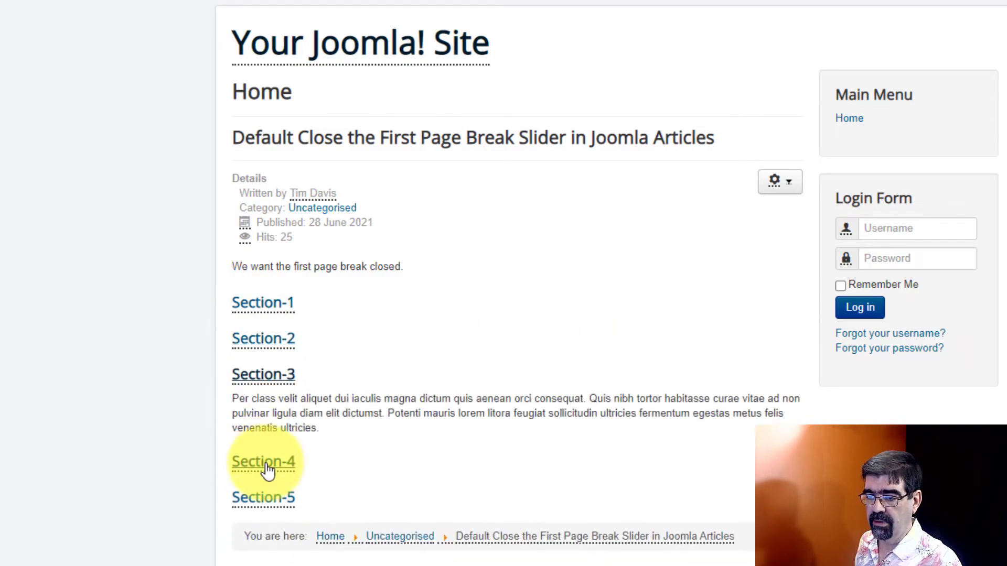
pyautogui.click(267, 468)
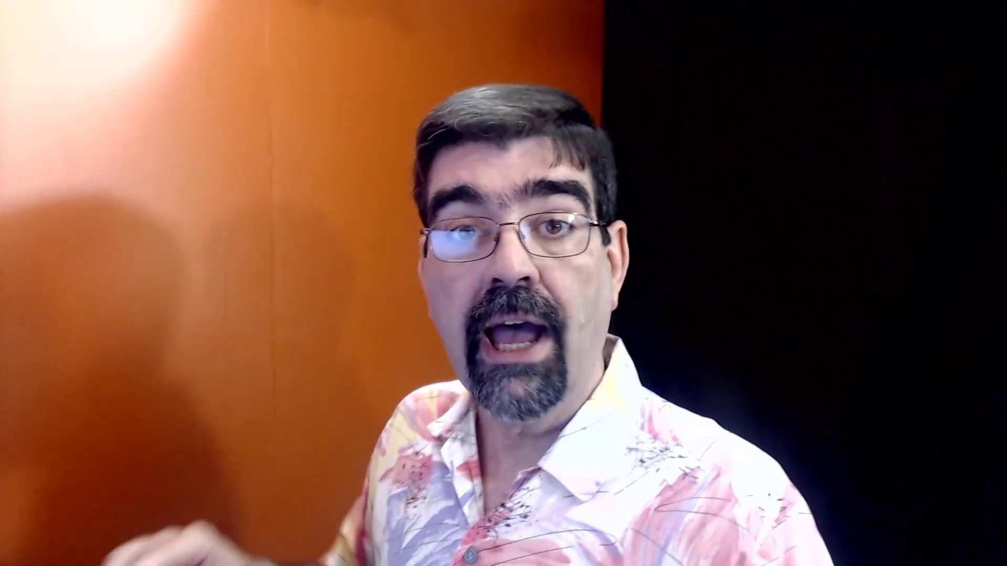